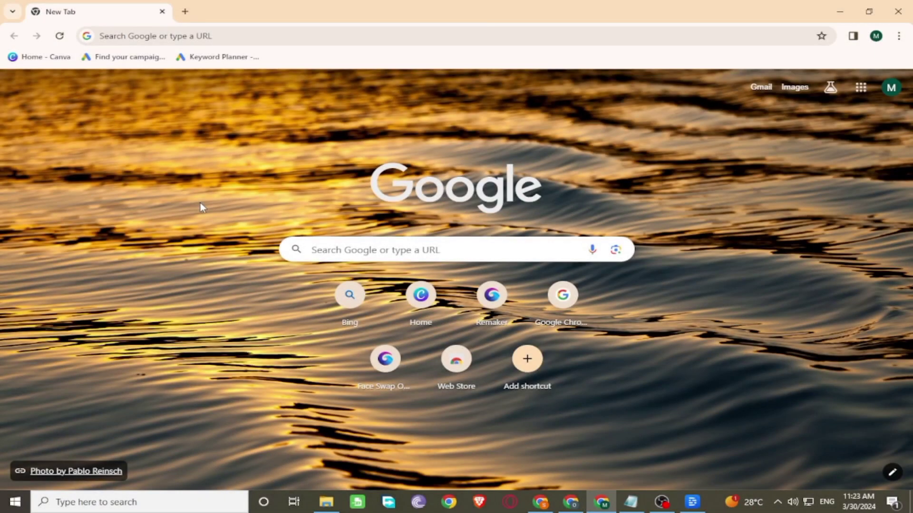
- Load bing.com in the current Chrome tab
{"action": "left_click", "coordinate": [207, 36]}
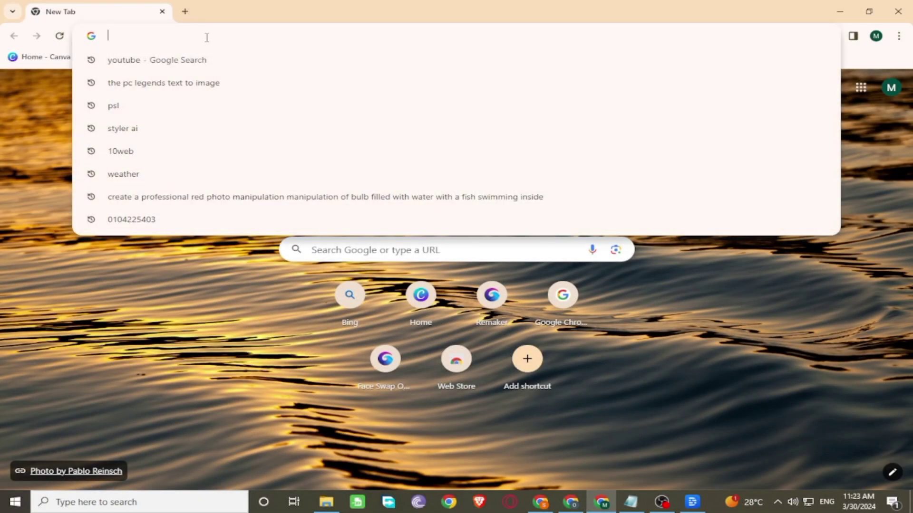
{"action": "type", "text": "bing.com"}
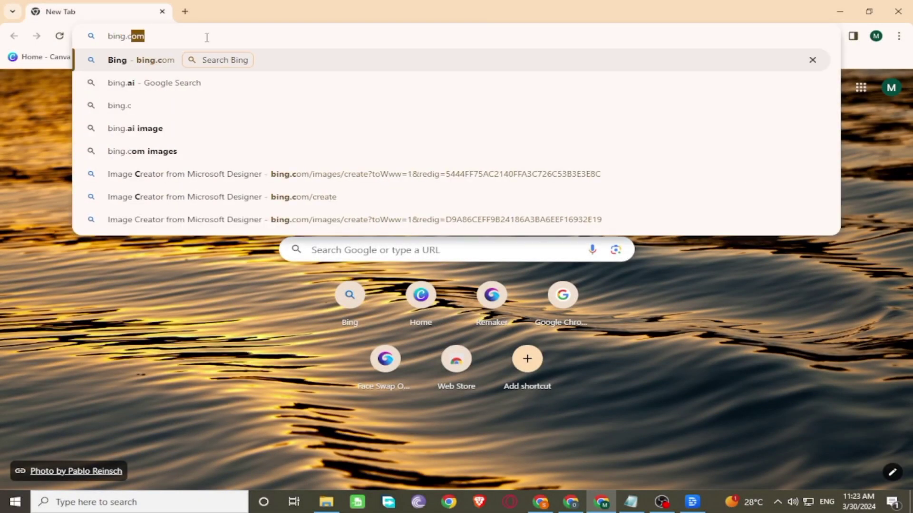
{"action": "key", "text": "Return"}
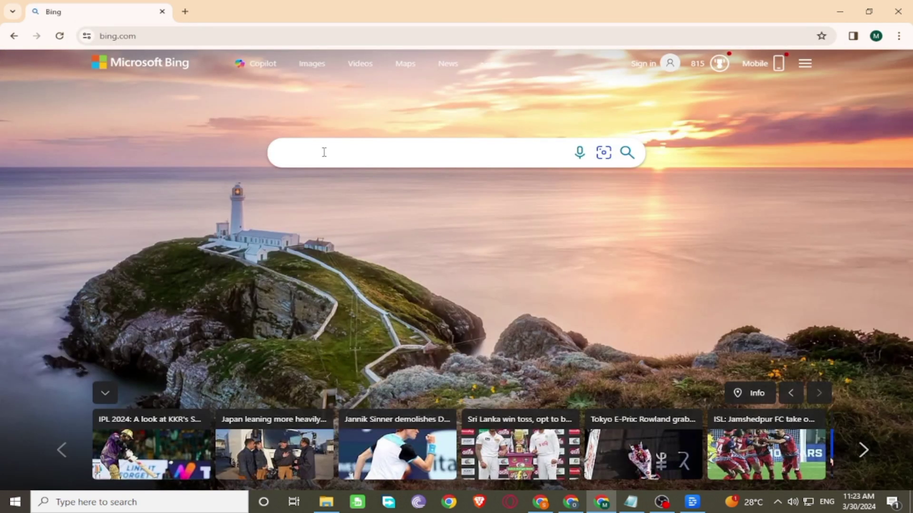
- Search Bing for 'ai image generator' and open the 'Image Creator from Microsoft Designer' result
{"action": "left_click", "coordinate": [325, 152]}
{"action": "type", "text": "ai image"}
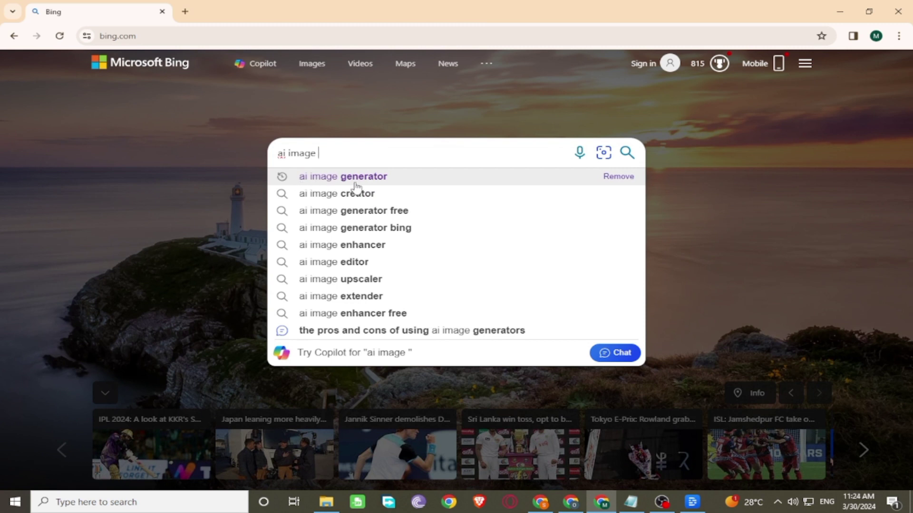
{"action": "left_click", "coordinate": [336, 176]}
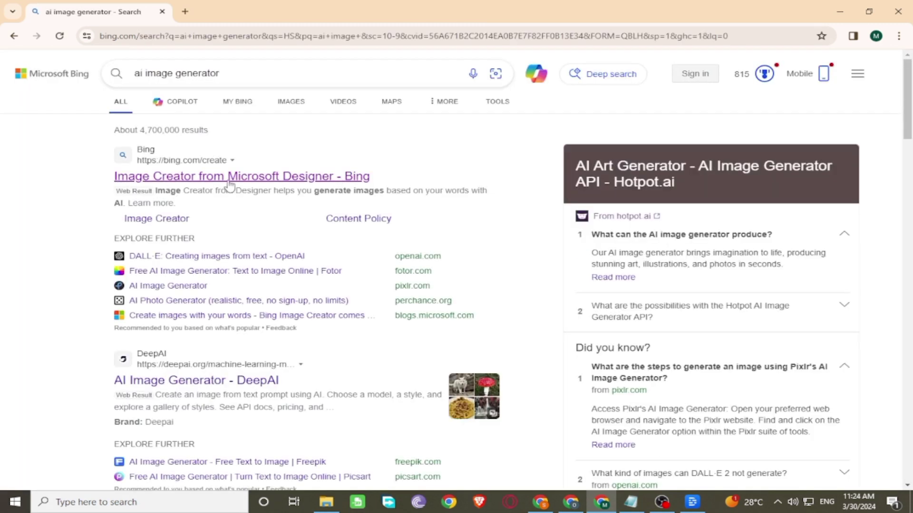
{"action": "left_click", "coordinate": [244, 181]}
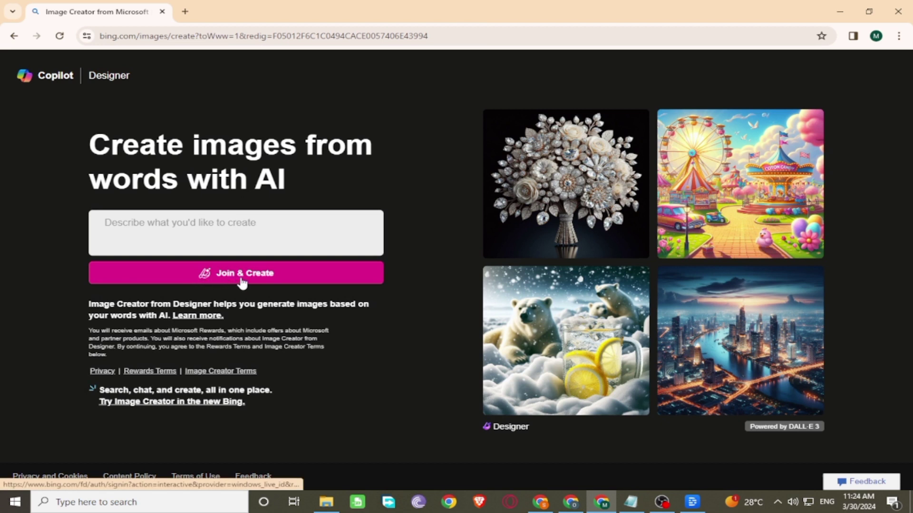
- Sign in with a personal account, then select the boys' barber-salon prompt in the 'images fx' notes
{"action": "mouse_move", "coordinate": [238, 274]}
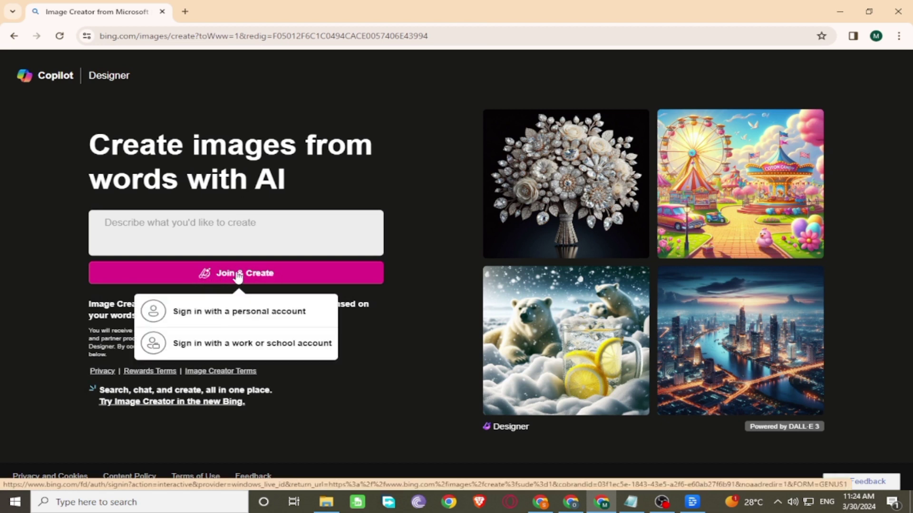
{"action": "left_click", "coordinate": [282, 310]}
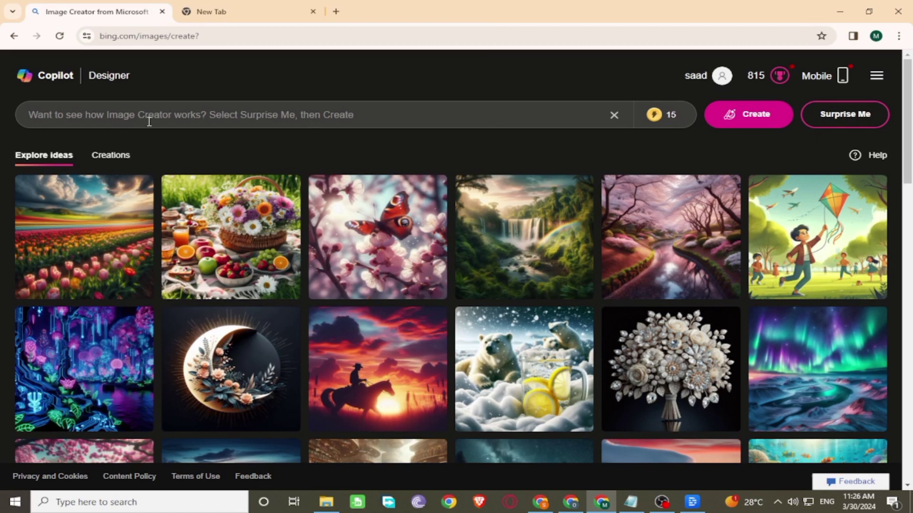
{"action": "left_click", "coordinate": [631, 502]}
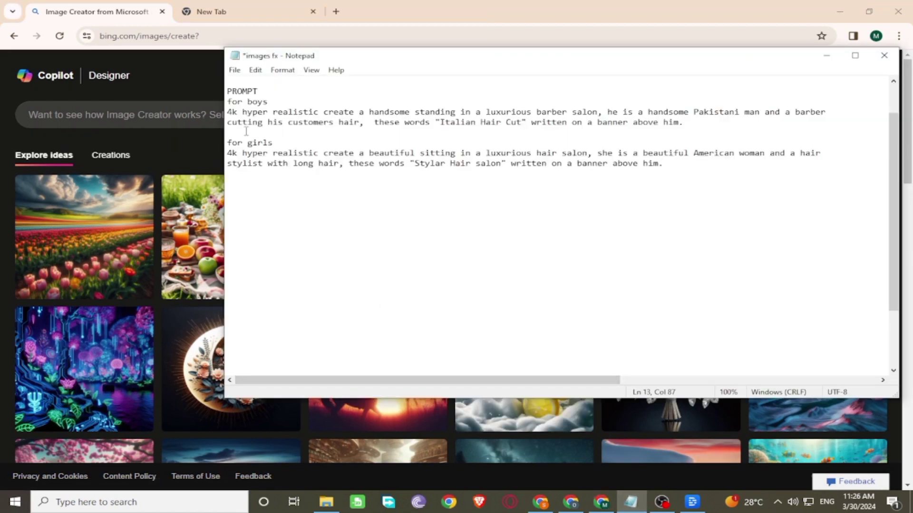
{"action": "left_click_drag", "start_coordinate": [227, 112], "coordinate": [684, 123]}
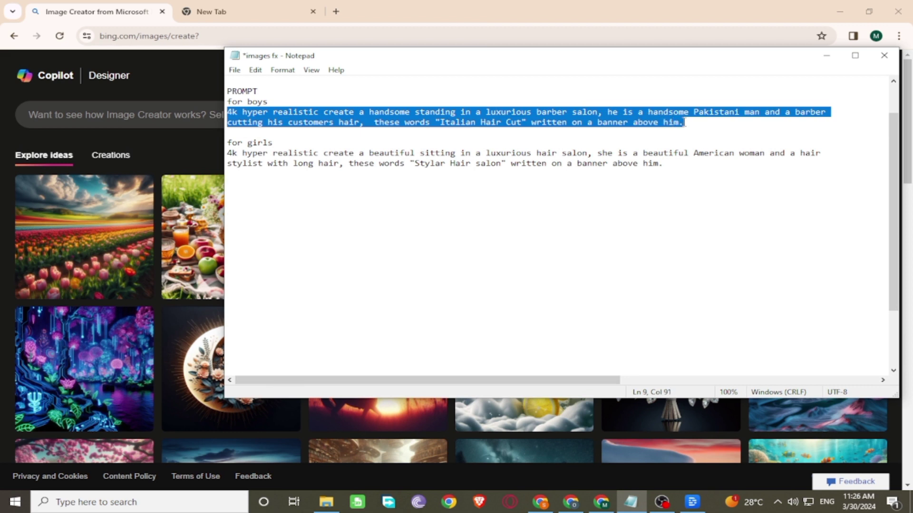
- Paste the barber-salon prompt into the prompt bar and create four Italian Hair Cut images
{"action": "left_click", "coordinate": [163, 112]}
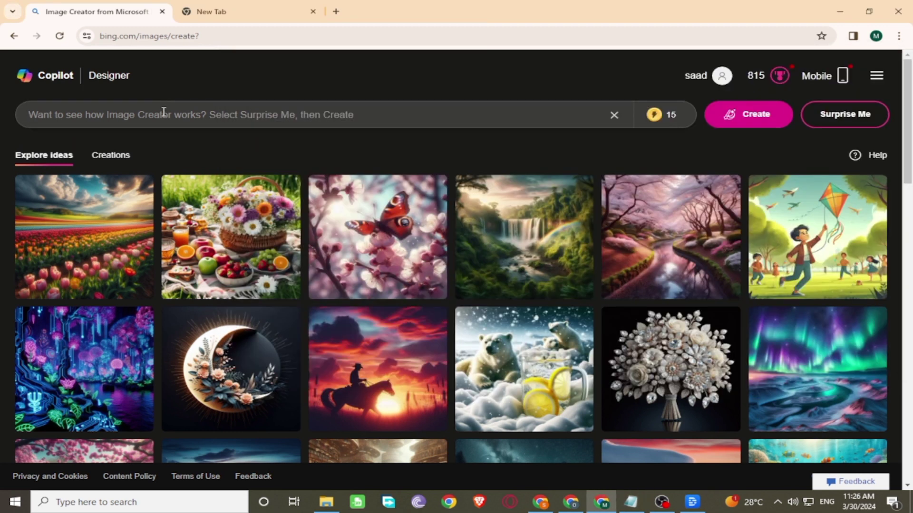
{"action": "key", "text": "ctrl+v"}
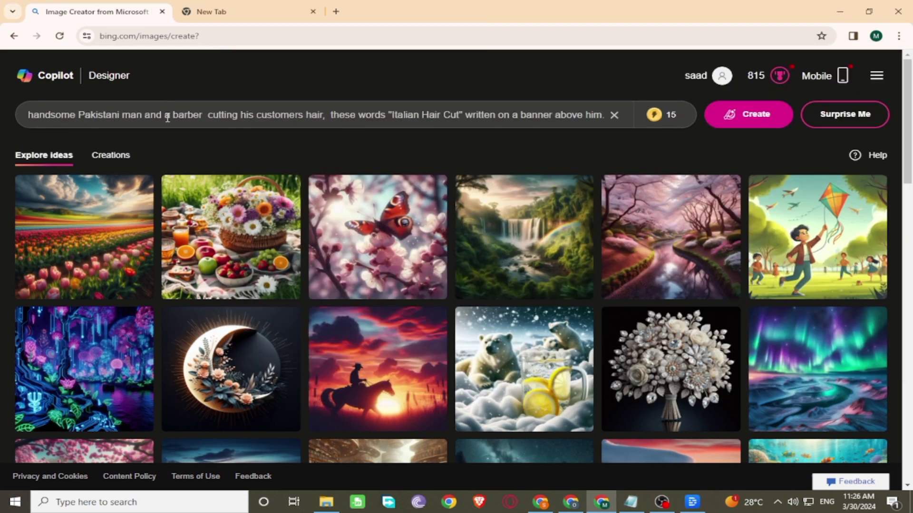
{"action": "left_click", "coordinate": [737, 115]}
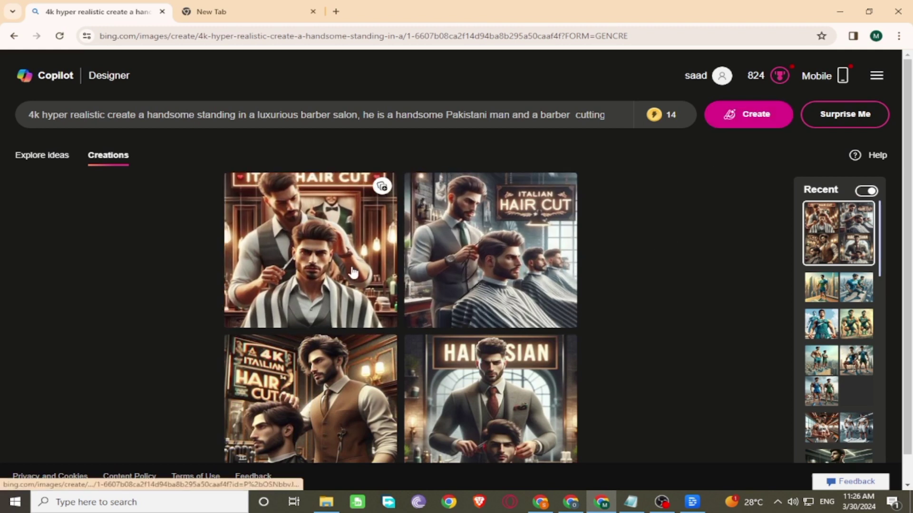
{"action": "left_click", "coordinate": [352, 271]}
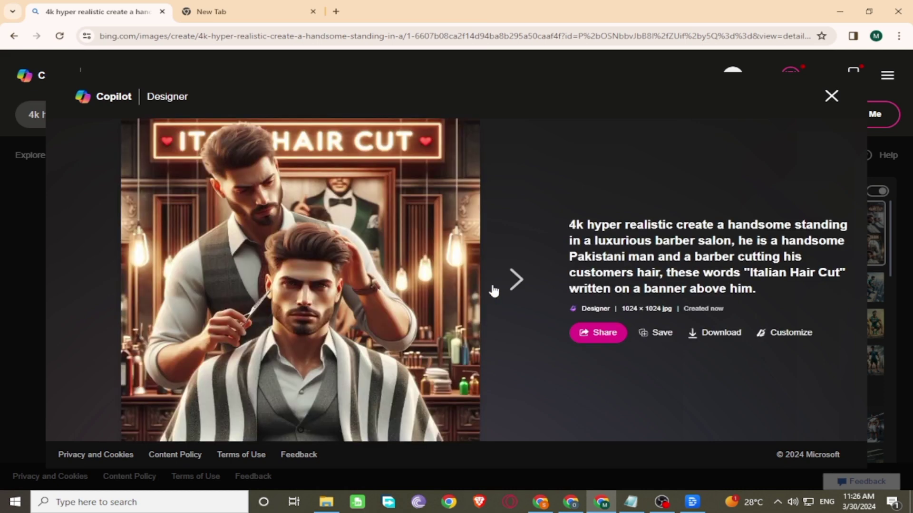
{"action": "left_click", "coordinate": [509, 284]}
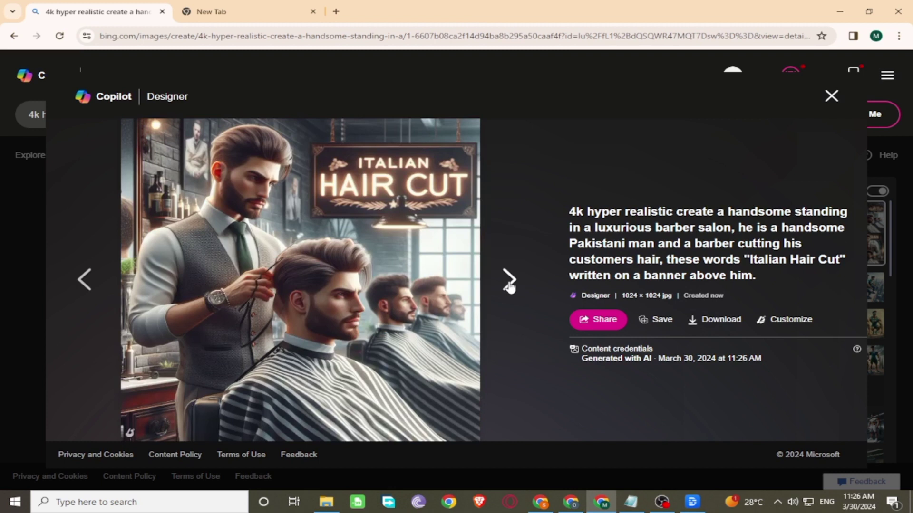
{"action": "left_click", "coordinate": [509, 285]}
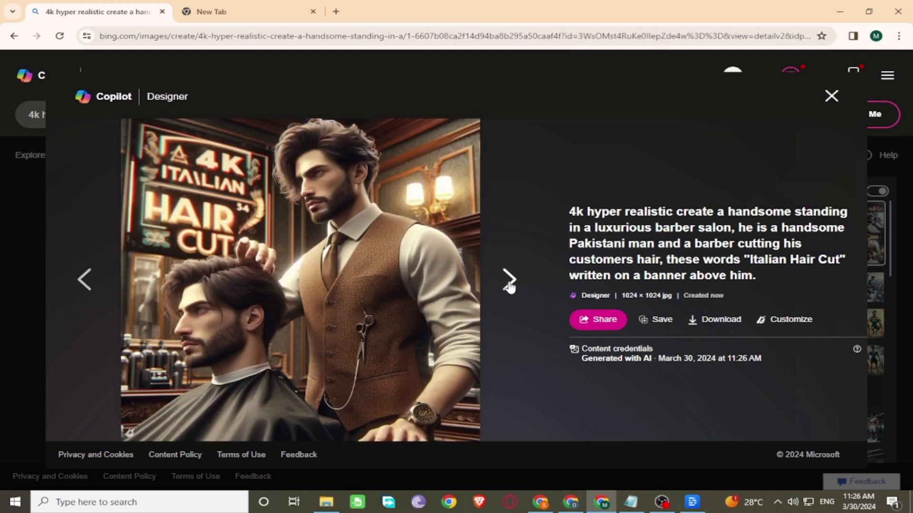
{"action": "left_click", "coordinate": [509, 284]}
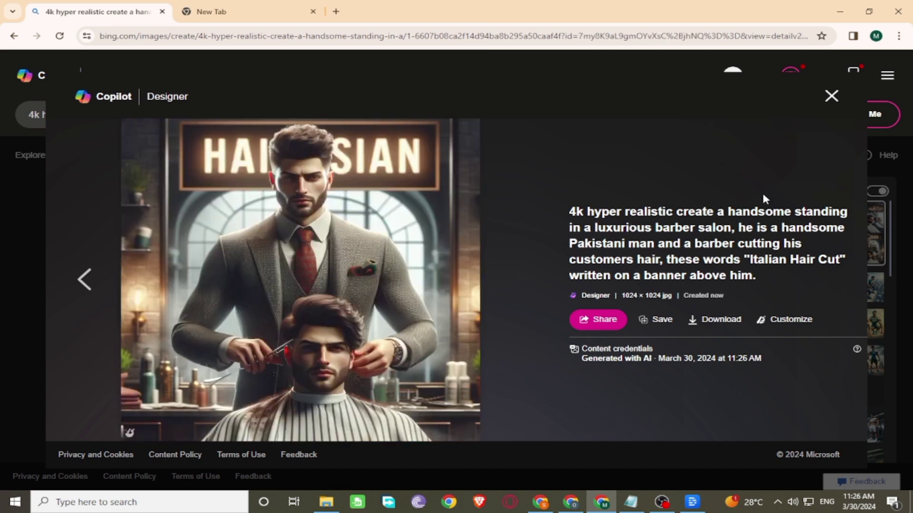
{"action": "left_click", "coordinate": [831, 95]}
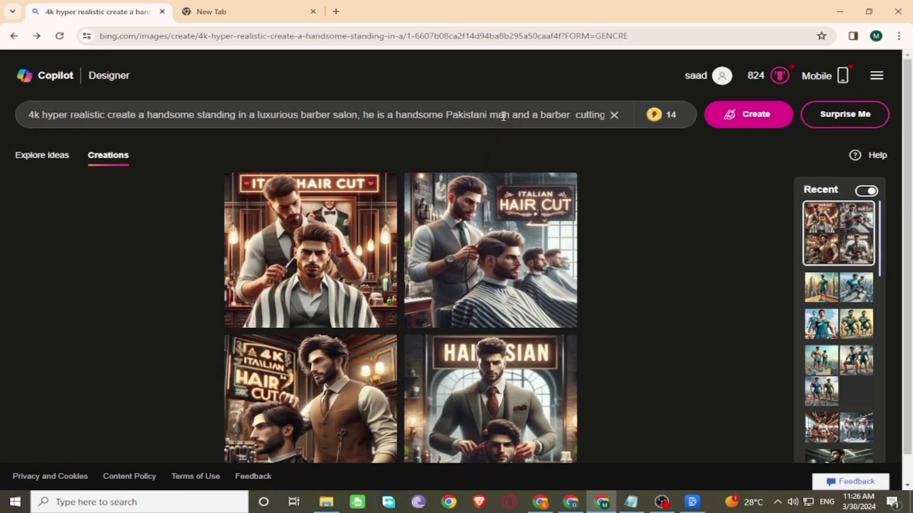
- Replace 'Pakistani' with 'turkey' in the barber prompt and create a new image set
{"action": "left_click_drag", "start_coordinate": [487, 115], "coordinate": [446, 115]}
{"action": "key", "text": "BackSpace"}
{"action": "type", "text": "Iue"}
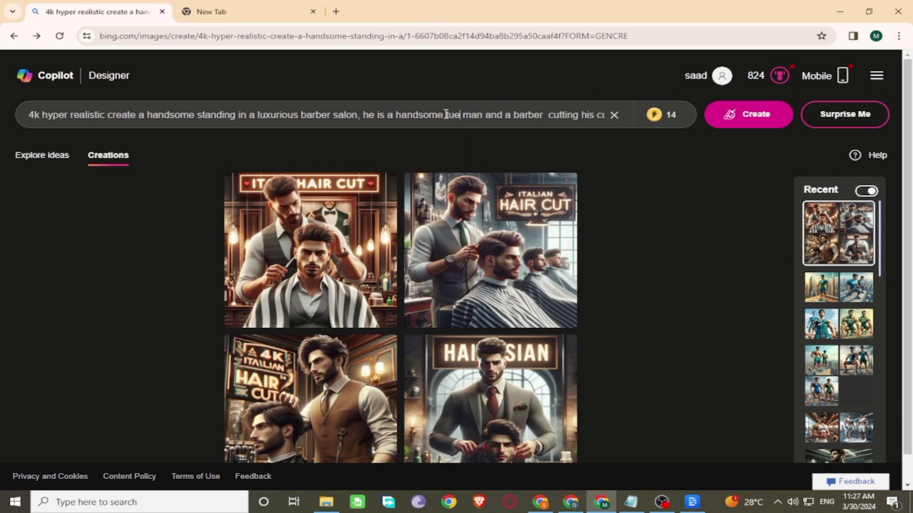
{"action": "key", "text": "BackSpace"}
{"action": "type", "text": "rkey"}
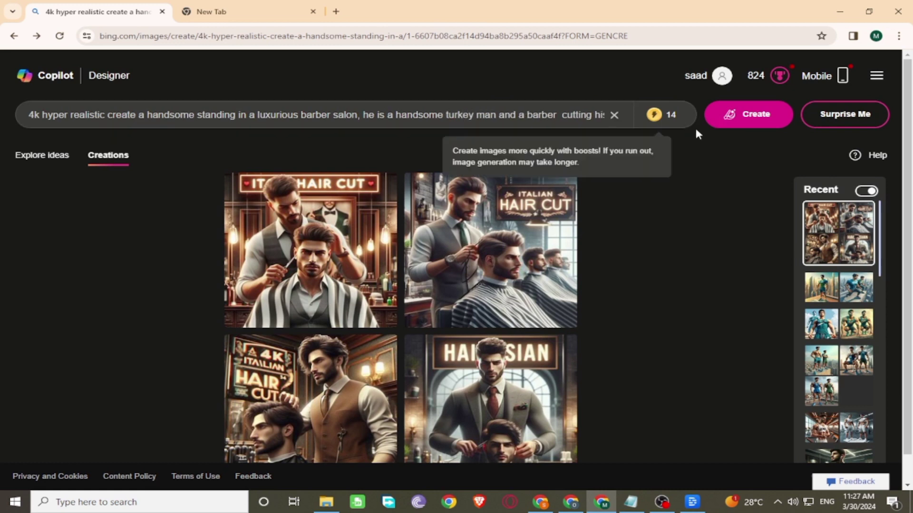
{"action": "left_click", "coordinate": [740, 118]}
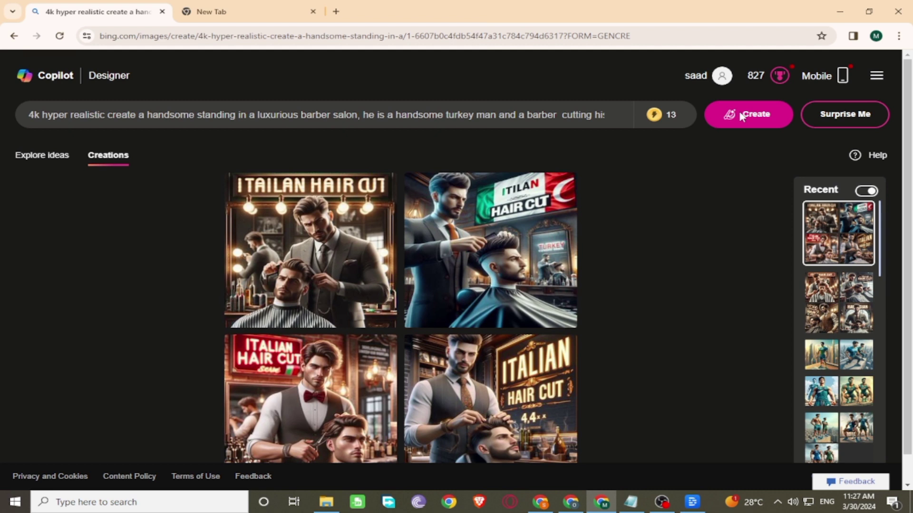
{"action": "left_click", "coordinate": [346, 256]}
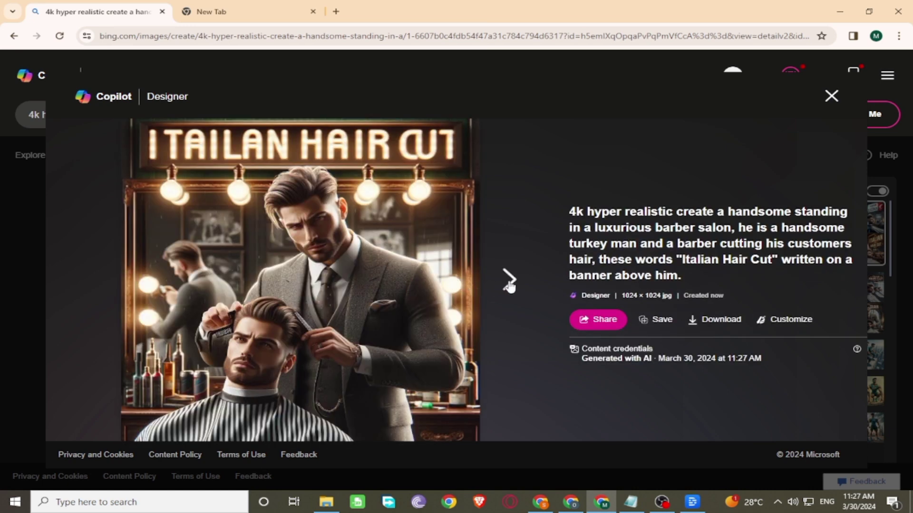
{"action": "left_click", "coordinate": [509, 285]}
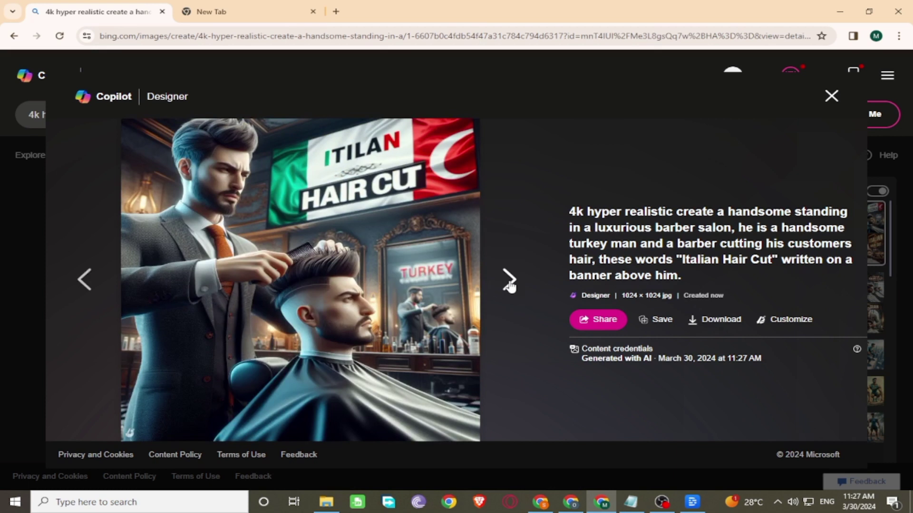
{"action": "left_click", "coordinate": [509, 285]}
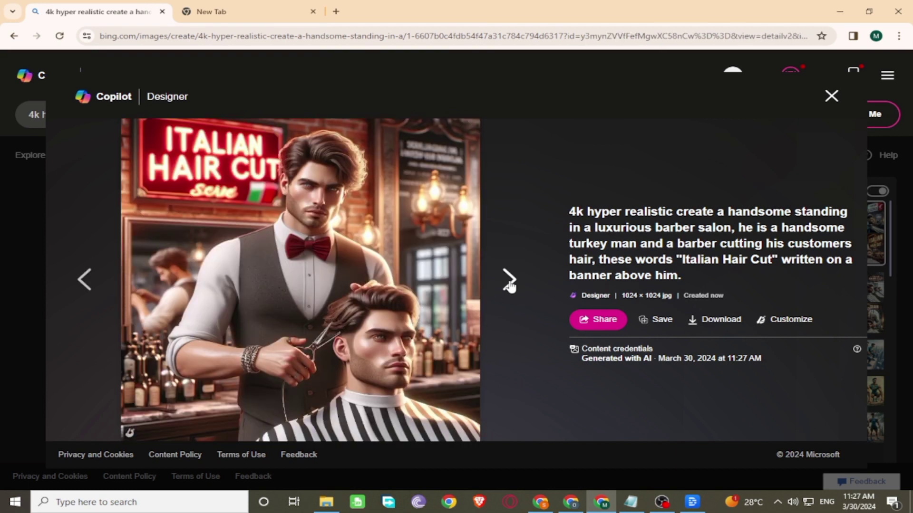
{"action": "left_click", "coordinate": [509, 285]}
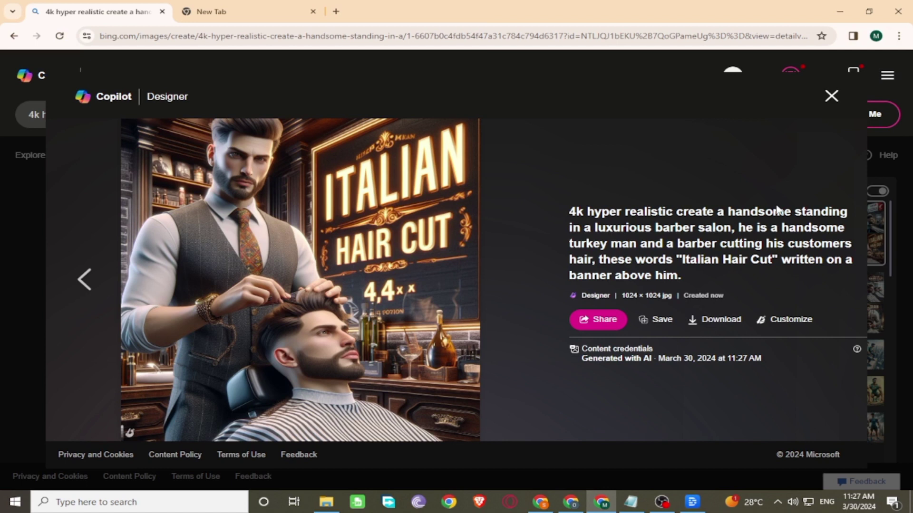
{"action": "left_click", "coordinate": [831, 96]}
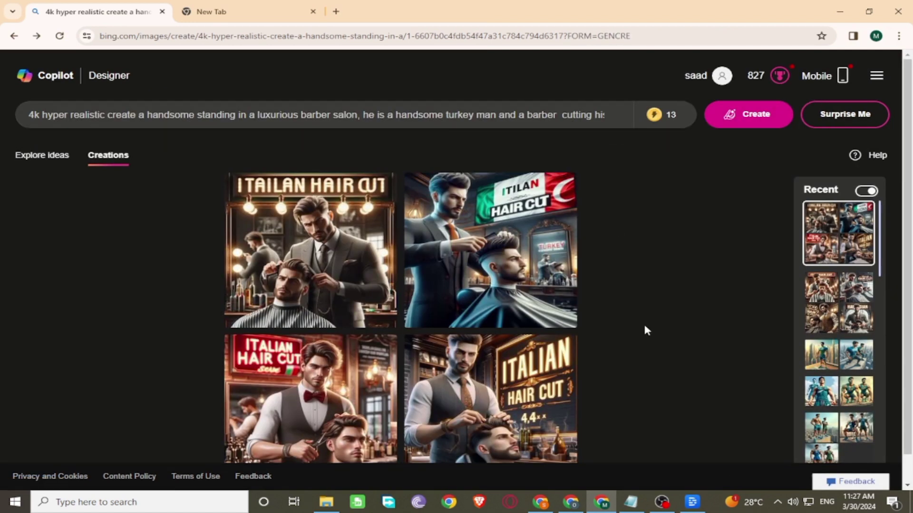
- Copy the girls' hair-salon prompt from the 'images fx' notes
{"action": "left_click", "coordinate": [630, 502]}
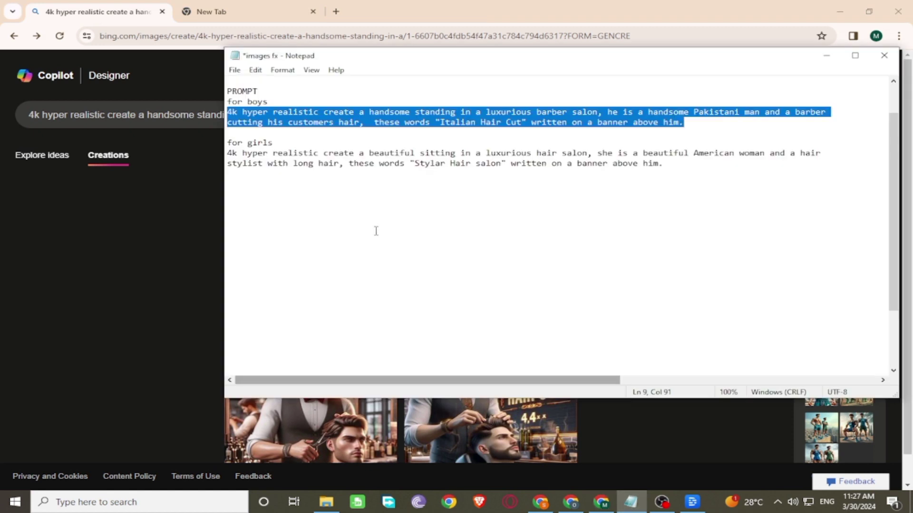
{"action": "left_click_drag", "start_coordinate": [227, 153], "coordinate": [664, 163]}
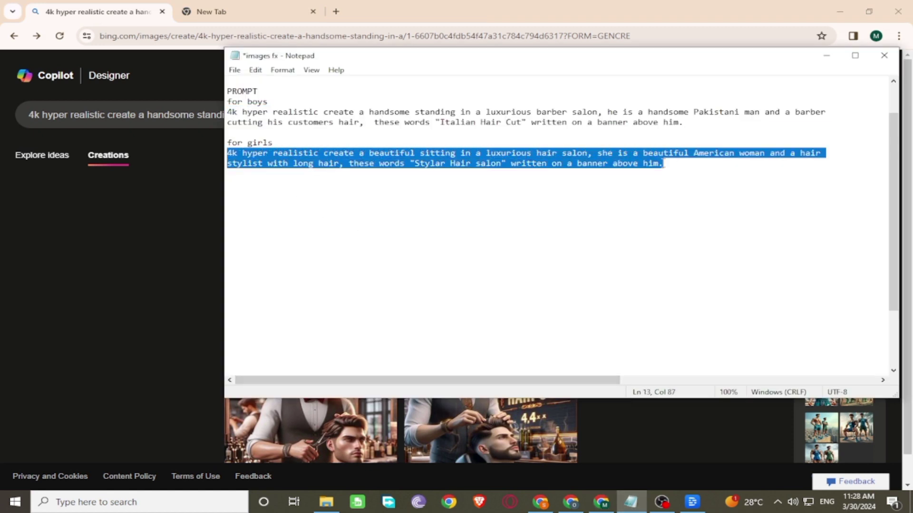
{"action": "right_click", "coordinate": [664, 163]}
{"action": "left_click", "coordinate": [678, 199]}
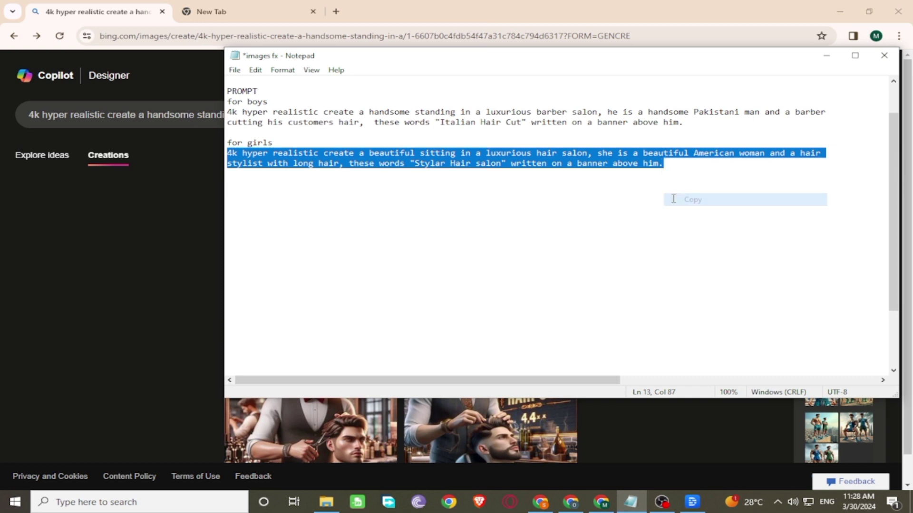
- Replace the whole prompt with the copied American woman prompt and create Stylar Hair Salon images
{"action": "triple_click", "coordinate": [214, 115]}
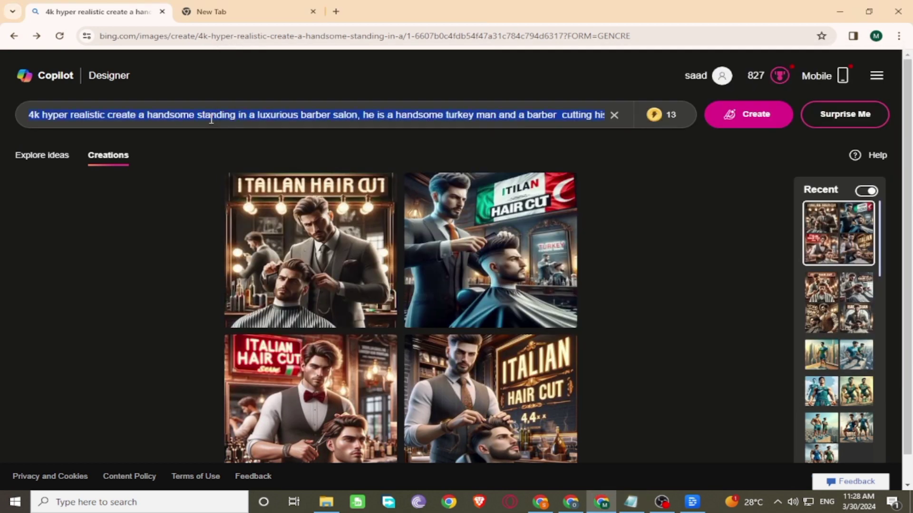
{"action": "right_click", "coordinate": [210, 119]}
{"action": "left_click", "coordinate": [237, 189]}
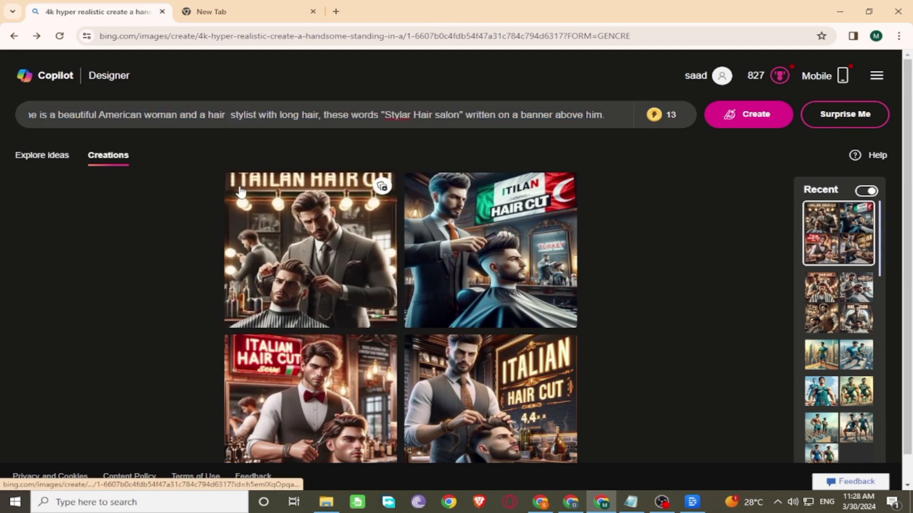
{"action": "left_click", "coordinate": [730, 117]}
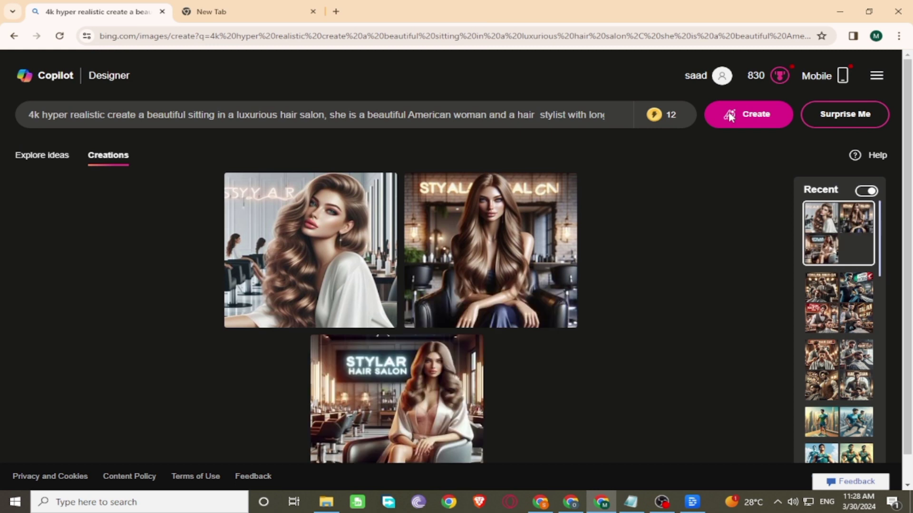
- View the hair-salon images full size, stepping from the first to the third
{"action": "left_click", "coordinate": [331, 242]}
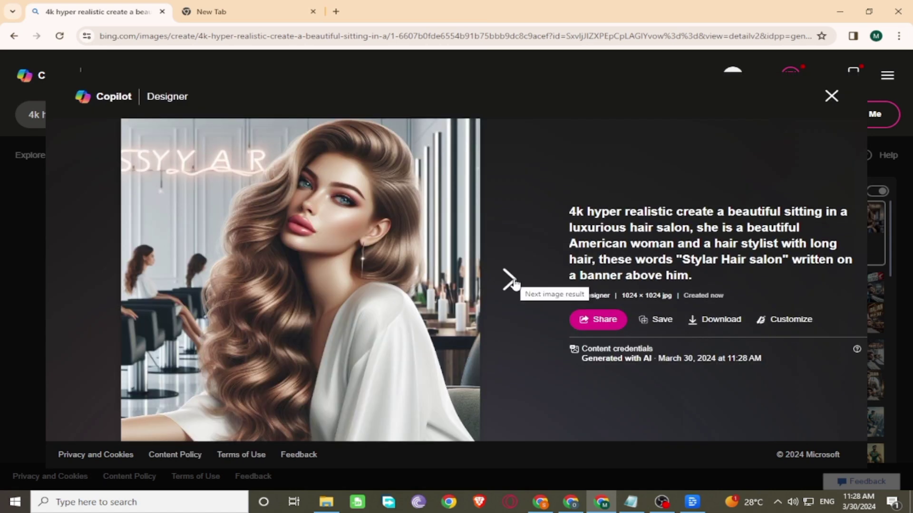
{"action": "left_click", "coordinate": [509, 279]}
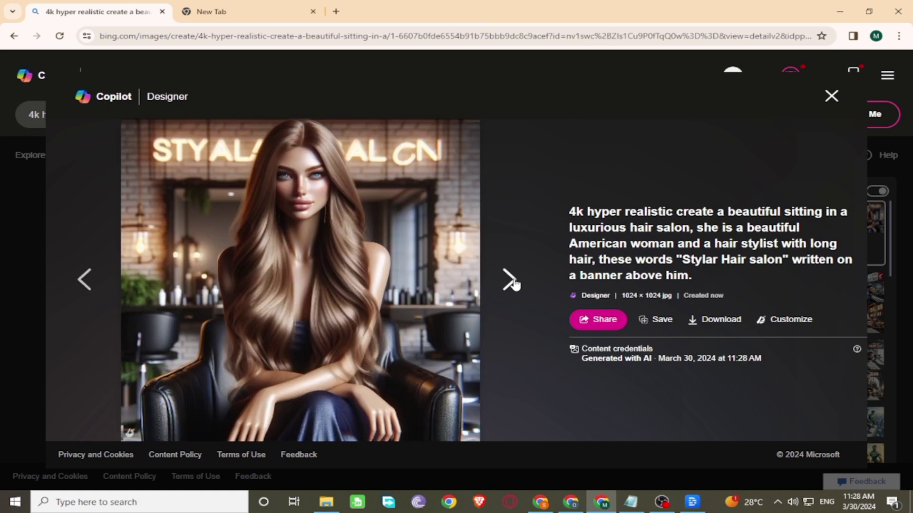
{"action": "left_click", "coordinate": [513, 281]}
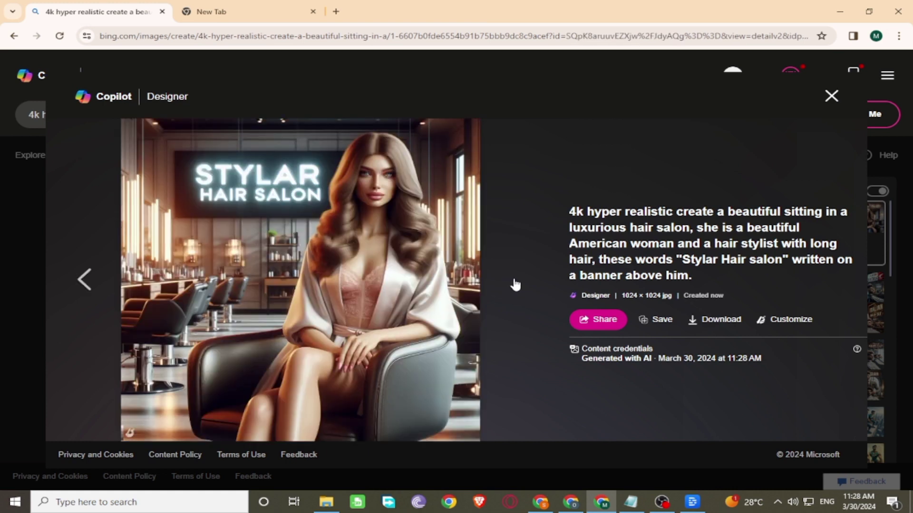
- Close the full-size viewer to return to the Stylar Hair Salon image grid
{"action": "left_click", "coordinate": [832, 97]}
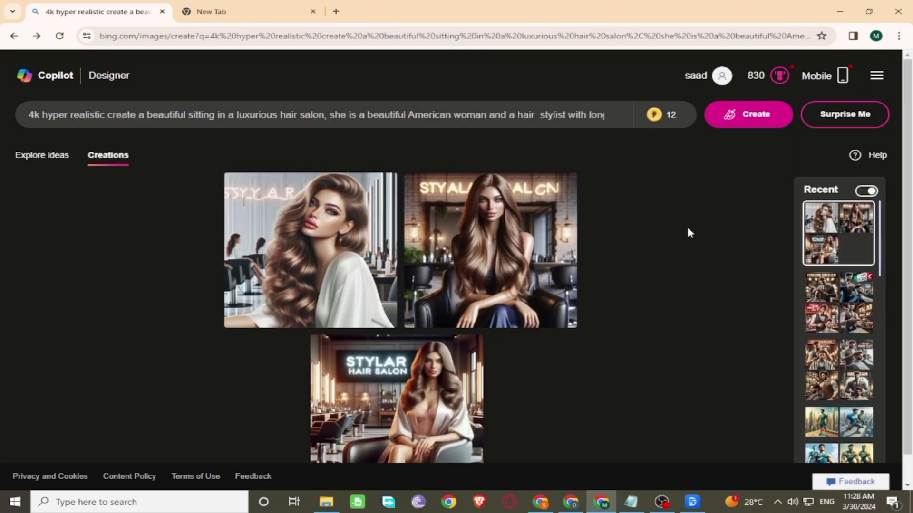